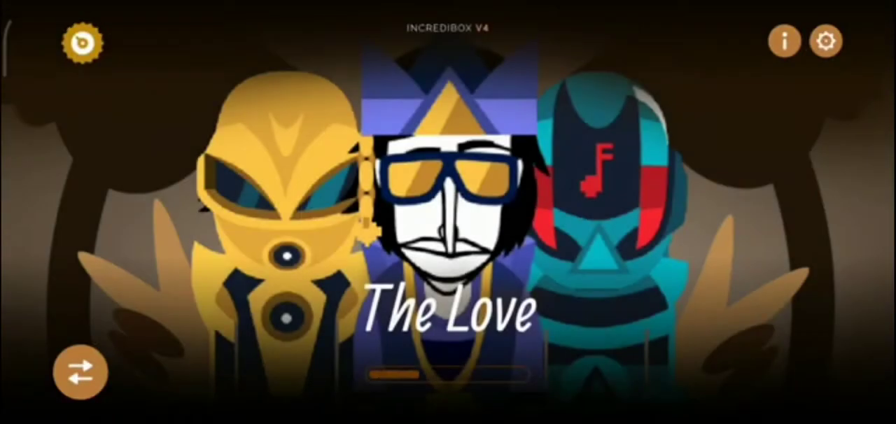
- Skip the review video ahead twenty seconds, then pause and resume playback
{"action": "double_click", "coordinate": [660, 210]}
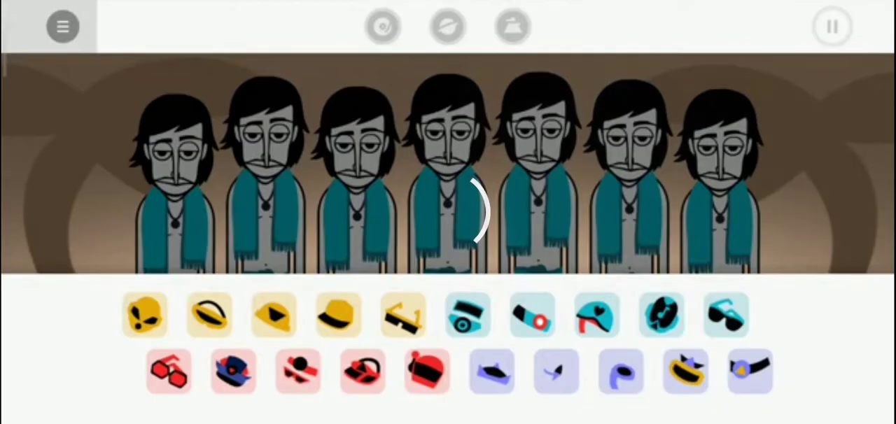
{"action": "double_click", "coordinate": [660, 210]}
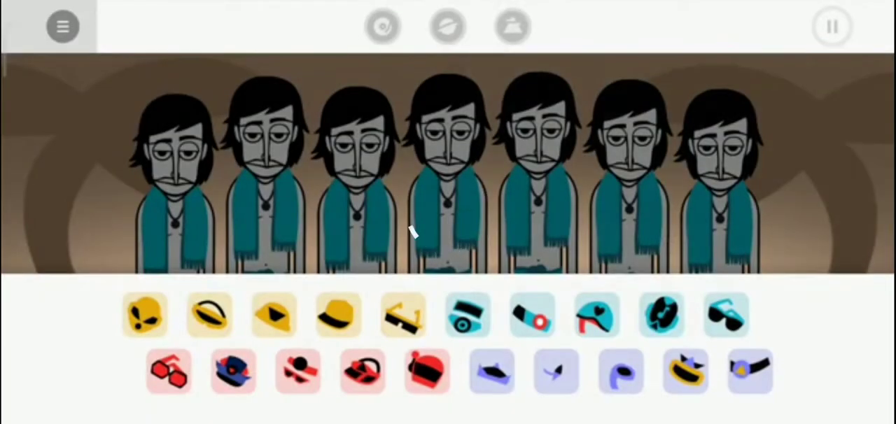
{"action": "left_click", "coordinate": [448, 210]}
{"action": "left_click", "coordinate": [448, 212]}
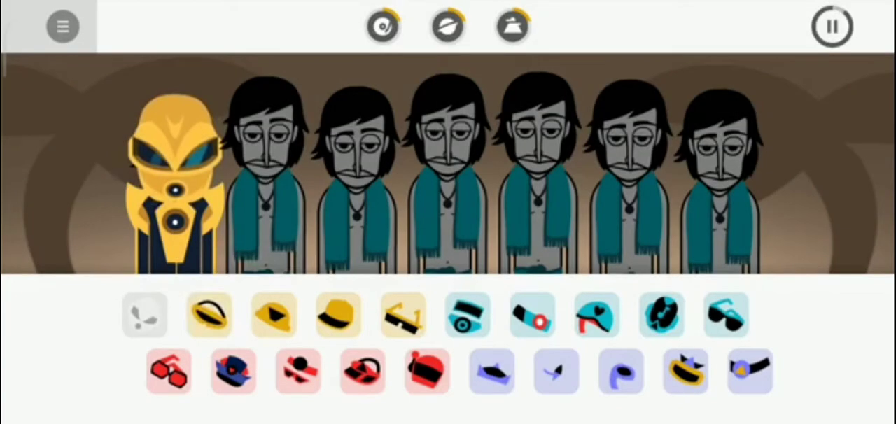
{"action": "left_click", "coordinate": [448, 210]}
{"action": "left_click", "coordinate": [448, 212]}
{"action": "left_click", "coordinate": [448, 212]}
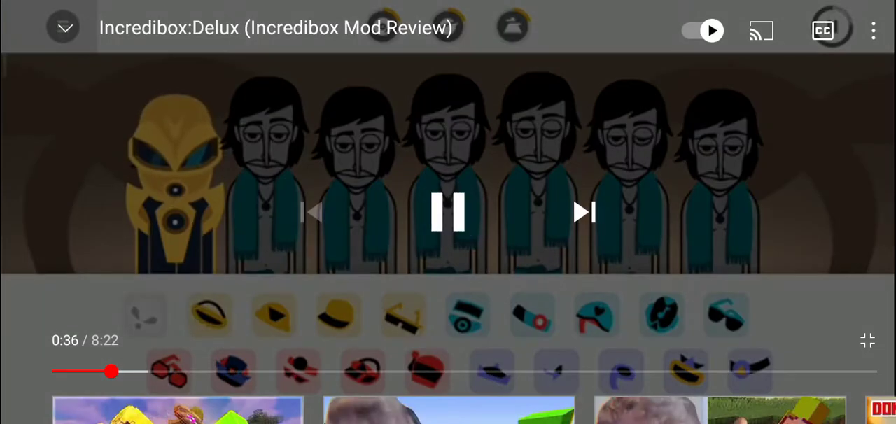
- Leave YouTube for the Android home screen
{"action": "left_click_drag", "start_coordinate": [448, 1], "coordinate": [448, 63]}
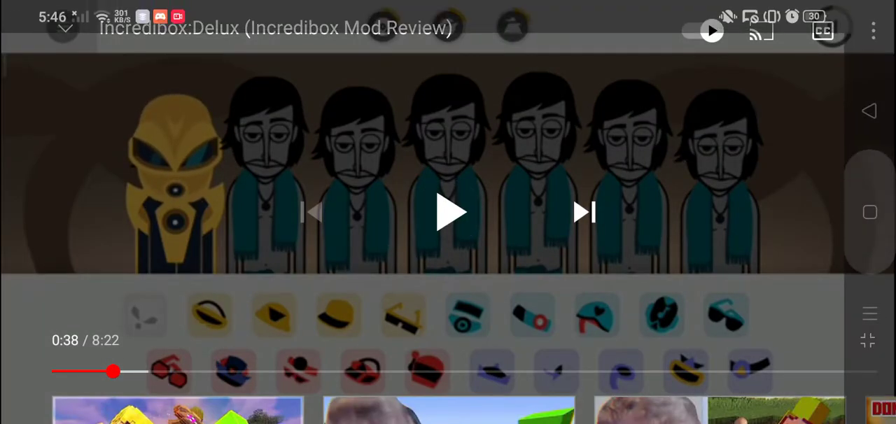
{"action": "left_click", "coordinate": [869, 212]}
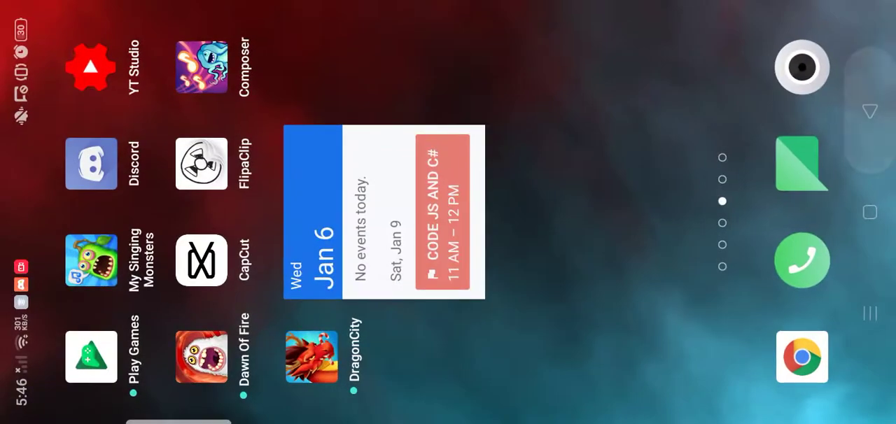
{"action": "mouse_move", "coordinate": [532, 105]}
{"action": "left_mouse_down"}
{"action": "mouse_move", "coordinate": [532, 315]}
{"action": "mouse_move", "coordinate": [532, 105]}
{"action": "left_mouse_up"}
- Open Untitled55 in ibis Paint X, inspect its layers, and return to My Gallery
{"action": "left_click_drag", "start_coordinate": [532, 315], "coordinate": [532, 105]}
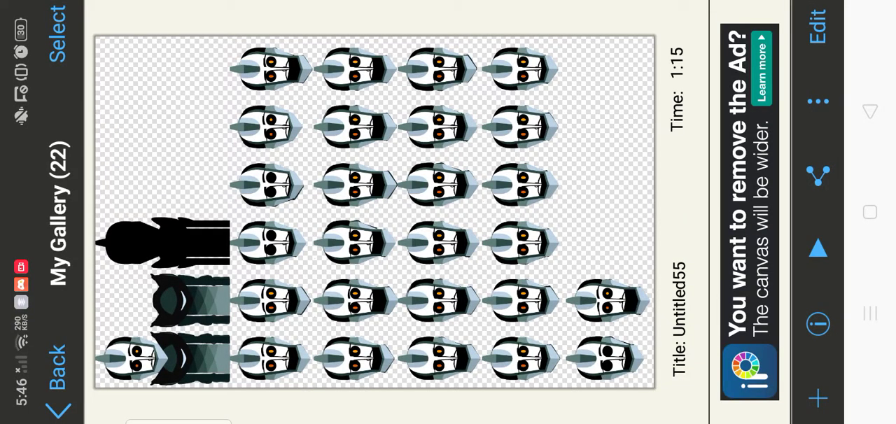
{"action": "left_click", "coordinate": [818, 26]}
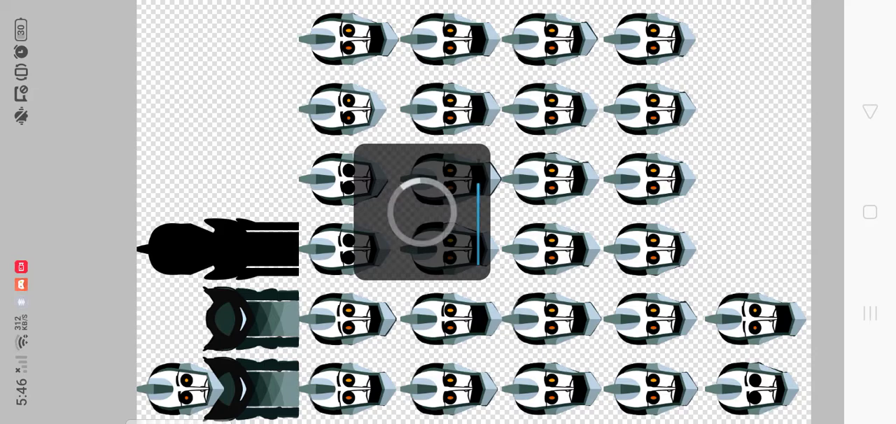
{"action": "left_click", "coordinate": [820, 90]}
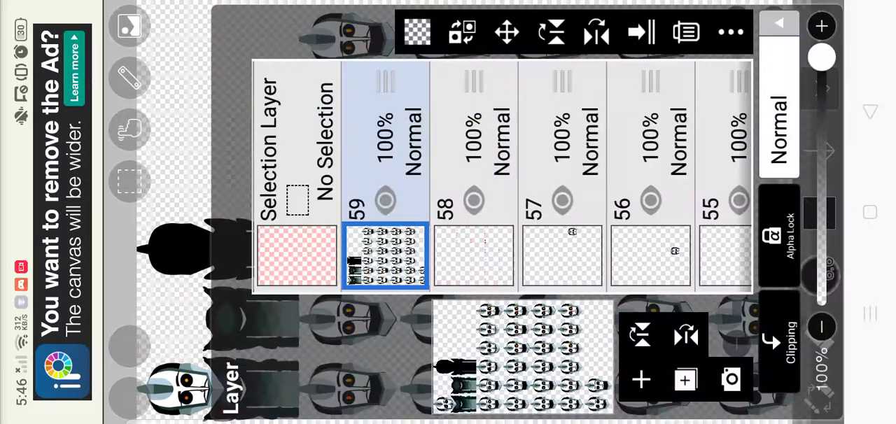
{"action": "left_click", "coordinate": [820, 90]}
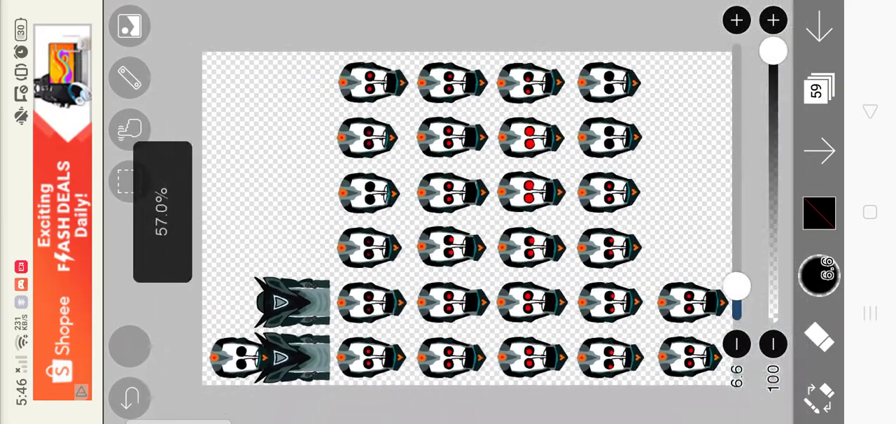
{"action": "scroll", "coordinate": [455, 210], "scroll_direction": "down", "scroll_amount": 3}
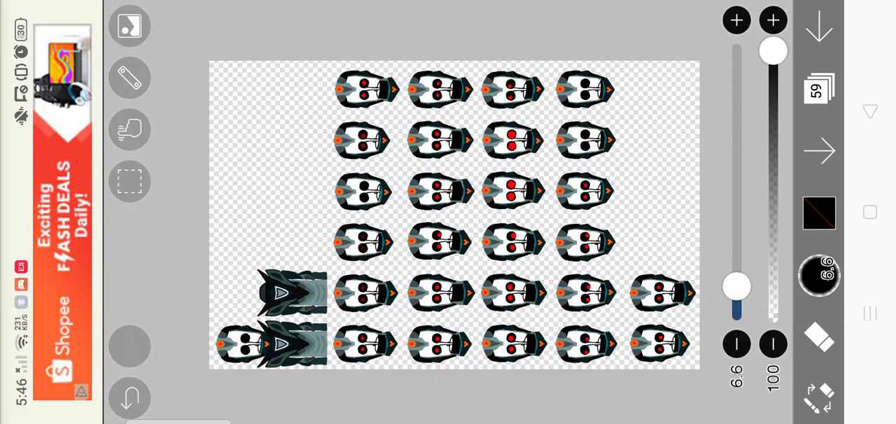
{"action": "left_click", "coordinate": [819, 28]}
{"action": "left_click", "coordinate": [754, 196]}
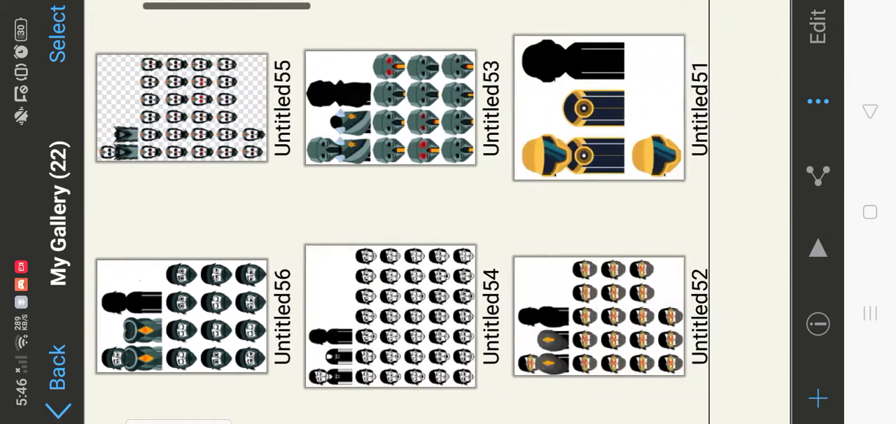
{"action": "scroll", "coordinate": [396, 210], "scroll_direction": "right", "scroll_amount": 10}
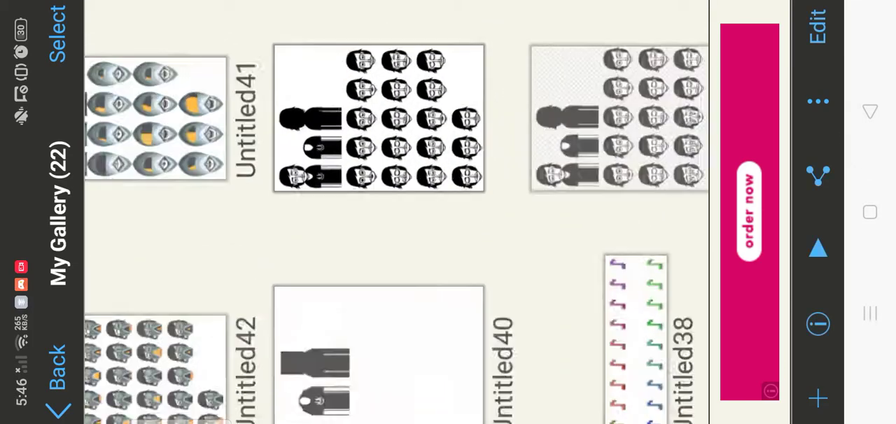
{"action": "scroll", "coordinate": [396, 210], "scroll_direction": "left", "scroll_amount": 10}
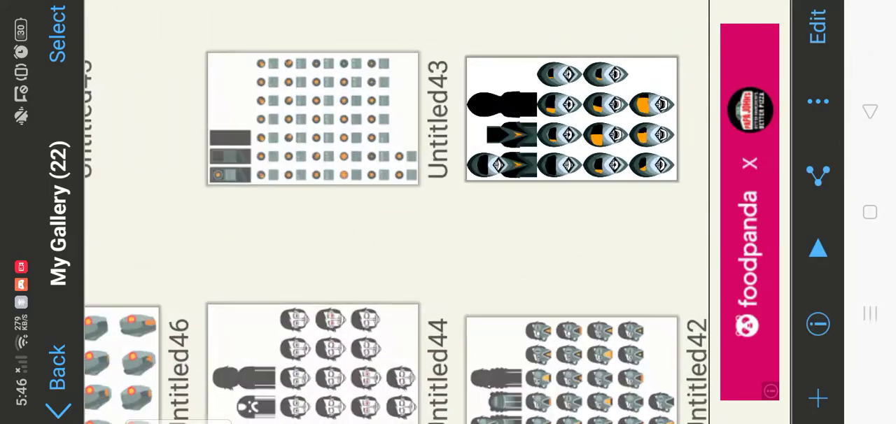
- Switch from ibis Paint X back to the YouTube review video through Recent Apps
{"action": "left_click", "coordinate": [870, 313]}
{"action": "left_click_drag", "start_coordinate": [420, 336], "coordinate": [420, 84]}
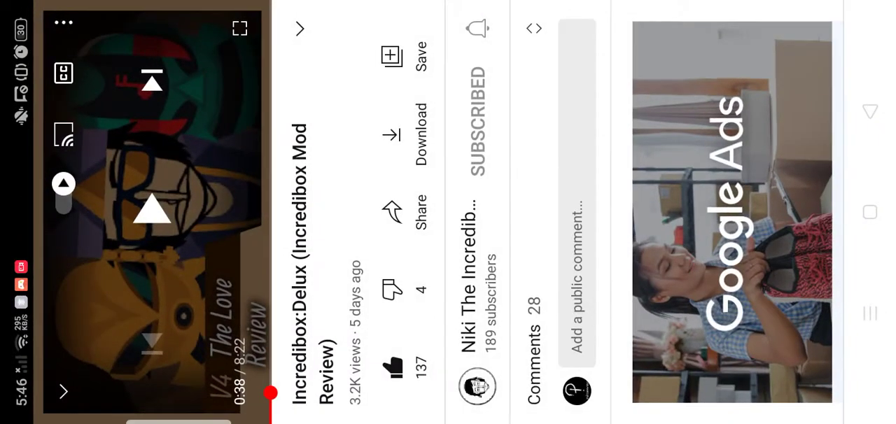
- Check the description, dislike the Incredibox mod review, and start a public comment
{"action": "left_click", "coordinate": [299, 28]}
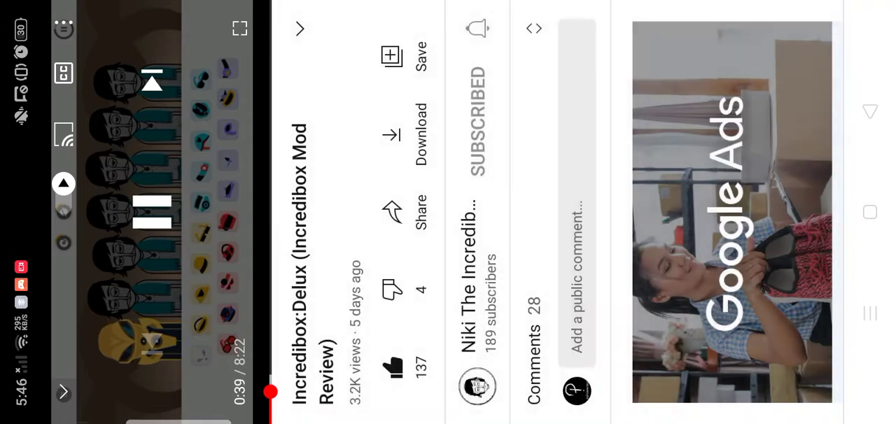
{"action": "left_click", "coordinate": [300, 28]}
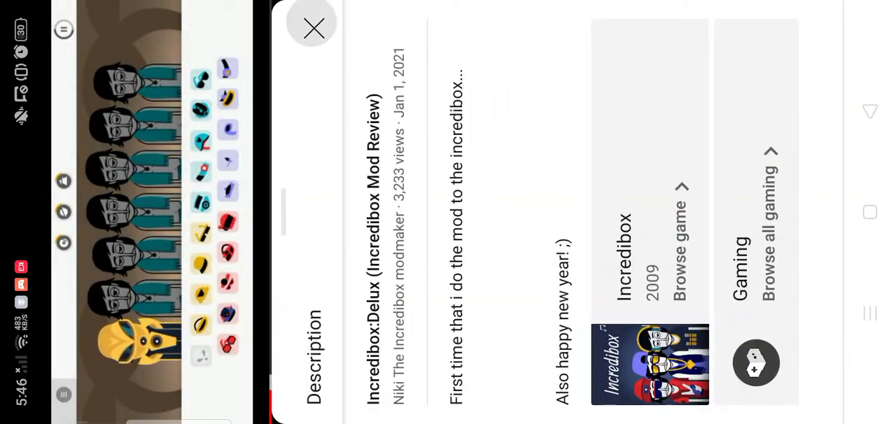
{"action": "left_click", "coordinate": [314, 28]}
{"action": "left_click", "coordinate": [392, 288]}
{"action": "left_click", "coordinate": [576, 210]}
{"action": "left_click", "coordinate": [810, 224]}
- Hide the keyboard, browse the existing comments, and reopen an empty comment box
{"action": "key", "text": "Escape"}
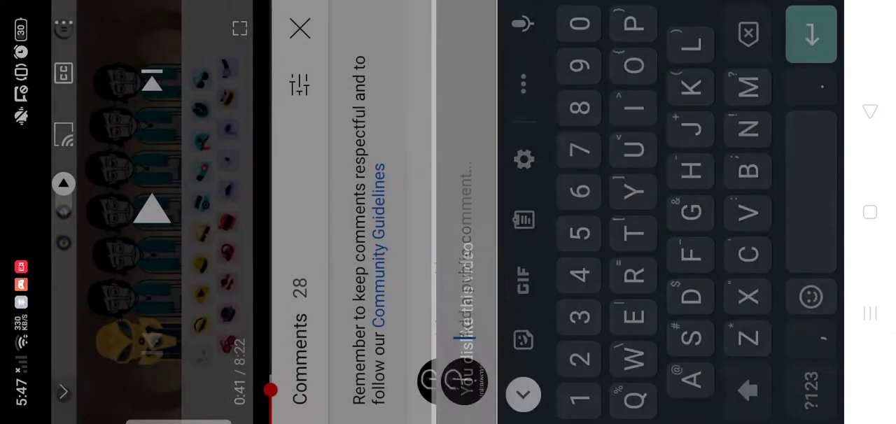
{"action": "scroll", "coordinate": [560, 210], "scroll_direction": "down", "scroll_amount": 5}
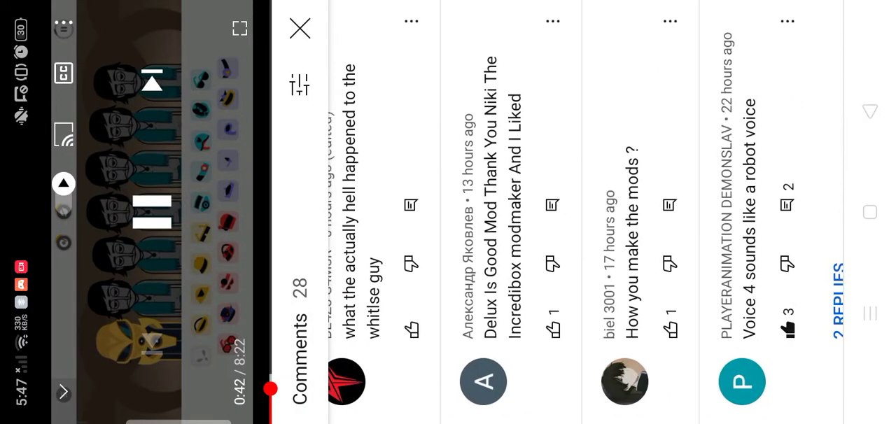
{"action": "scroll", "coordinate": [560, 210], "scroll_direction": "down", "scroll_amount": 10}
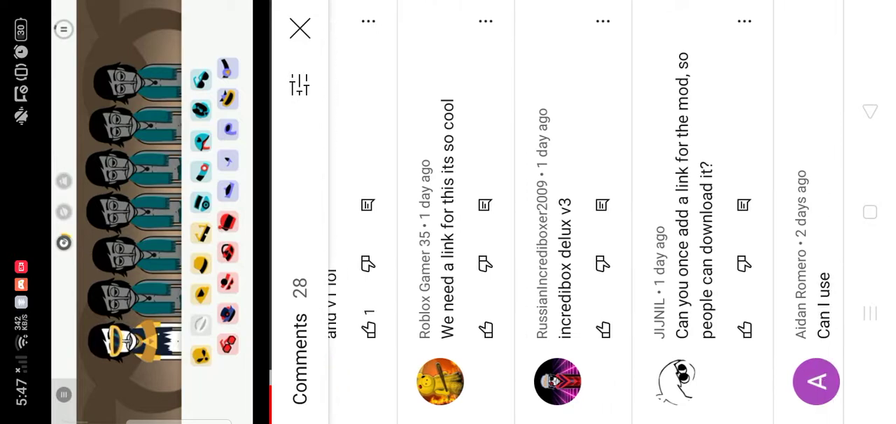
{"action": "scroll", "coordinate": [560, 210], "scroll_direction": "down", "scroll_amount": 10}
{"action": "scroll", "coordinate": [560, 210], "scroll_direction": "down", "scroll_amount": 3}
{"action": "scroll", "coordinate": [560, 210], "scroll_direction": "down", "scroll_amount": 10}
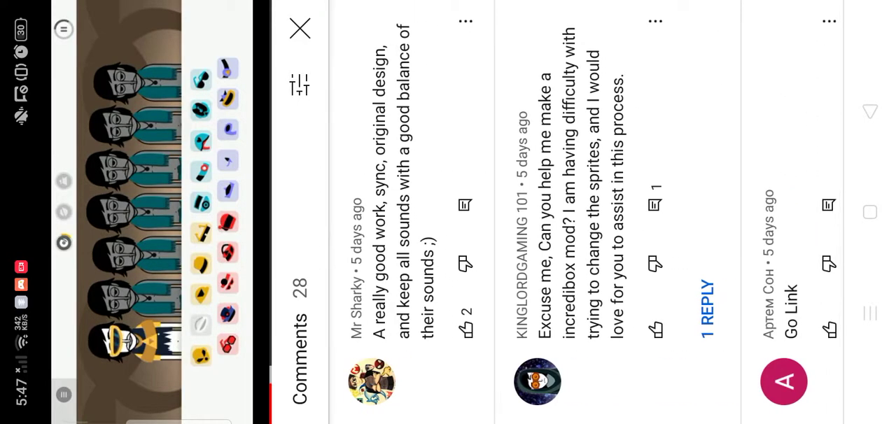
{"action": "scroll", "coordinate": [560, 209], "scroll_direction": "down", "scroll_amount": 5}
{"action": "scroll", "coordinate": [560, 210], "scroll_direction": "down", "scroll_amount": 10}
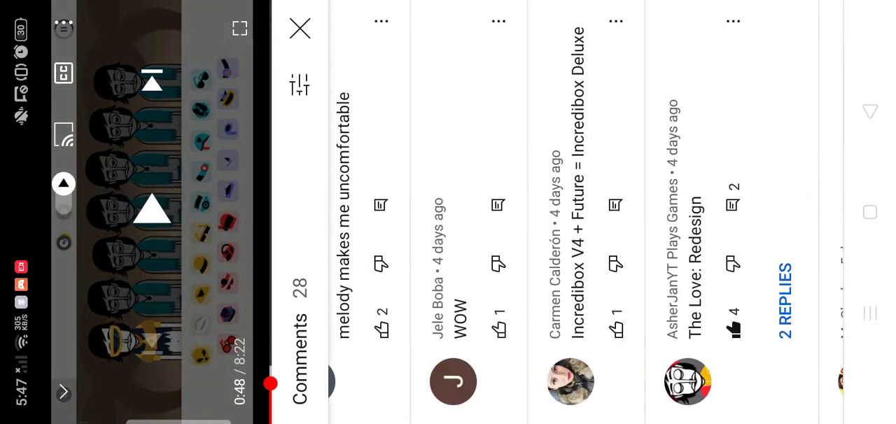
{"action": "scroll", "coordinate": [560, 210], "scroll_direction": "up", "scroll_amount": 15}
{"action": "scroll", "coordinate": [560, 210], "scroll_direction": "up", "scroll_amount": 5}
{"action": "left_click", "coordinate": [441, 252]}
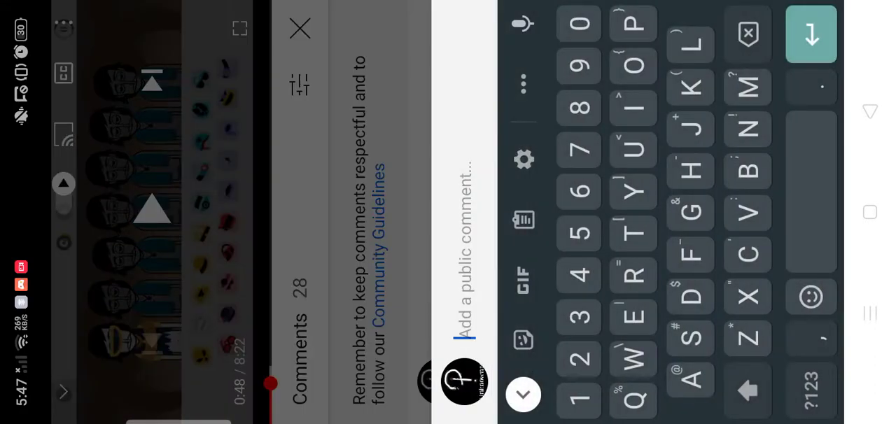
{"action": "type", "text": "I dont "}
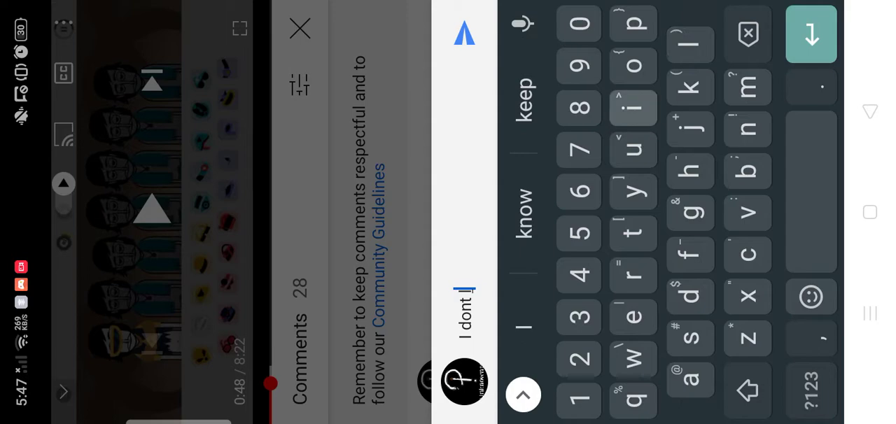
{"action": "type", "text": "like thi"}
- Post the comment 'I dont like this ( my honest opinion )' and close the comments
{"action": "key", "text": "BackSpace"}
{"action": "left_click", "coordinate": [811, 391]}
{"action": "type", "text": "( my honest opin"}
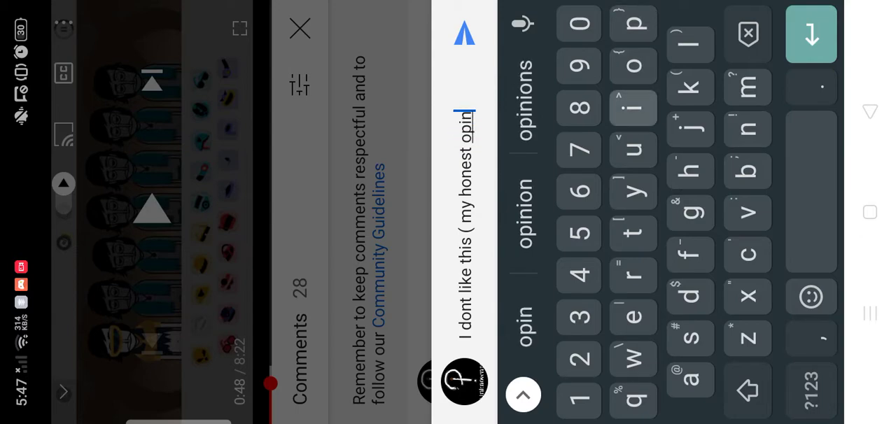
{"action": "left_click", "coordinate": [811, 390]}
{"action": "type", "text": ")"}
{"action": "left_click", "coordinate": [464, 33]}
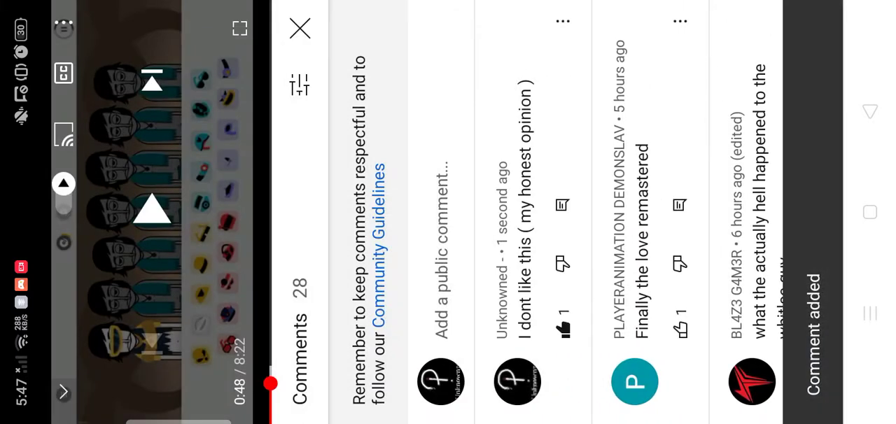
{"action": "left_click", "coordinate": [299, 28]}
- Check the description and notifications, and dismiss the minimised review video
{"action": "left_click", "coordinate": [300, 238]}
{"action": "left_click", "coordinate": [312, 28]}
{"action": "scroll", "coordinate": [525, 209], "scroll_direction": "down", "scroll_amount": 5}
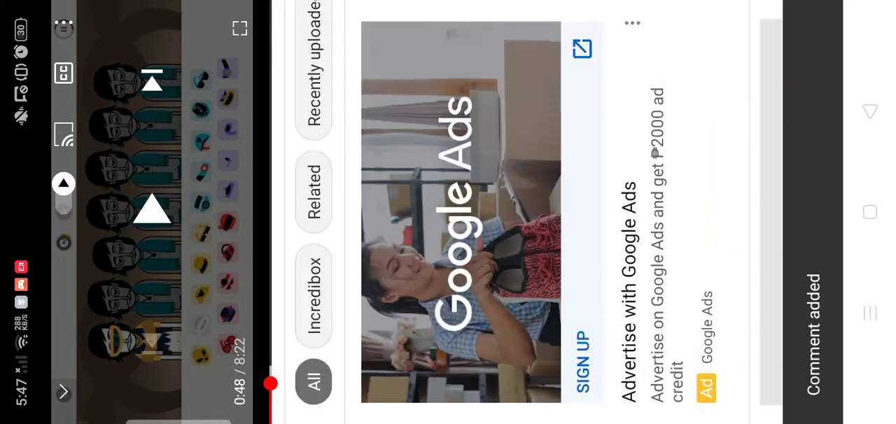
{"action": "scroll", "coordinate": [525, 210], "scroll_direction": "down", "scroll_amount": 3}
{"action": "left_click", "coordinate": [870, 110]}
{"action": "scroll", "coordinate": [419, 210], "scroll_direction": "down", "scroll_amount": 2}
{"action": "scroll", "coordinate": [420, 210], "scroll_direction": "down", "scroll_amount": 5}
{"action": "scroll", "coordinate": [420, 210], "scroll_direction": "down", "scroll_amount": 5}
{"action": "scroll", "coordinate": [420, 210], "scroll_direction": "down", "scroll_amount": 5}
{"action": "left_click", "coordinate": [753, 28]}
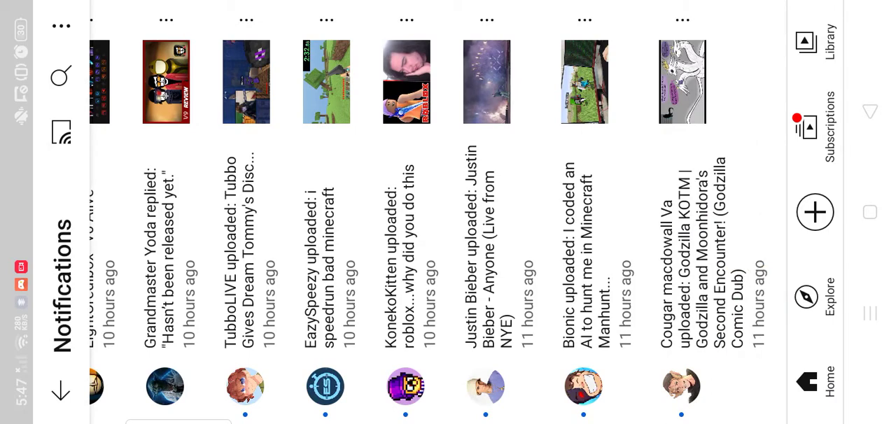
- Go to the signed-in account's own channel page from the account menu
{"action": "left_click", "coordinate": [61, 390]}
{"action": "left_click", "coordinate": [60, 30]}
{"action": "left_click", "coordinate": [240, 350]}
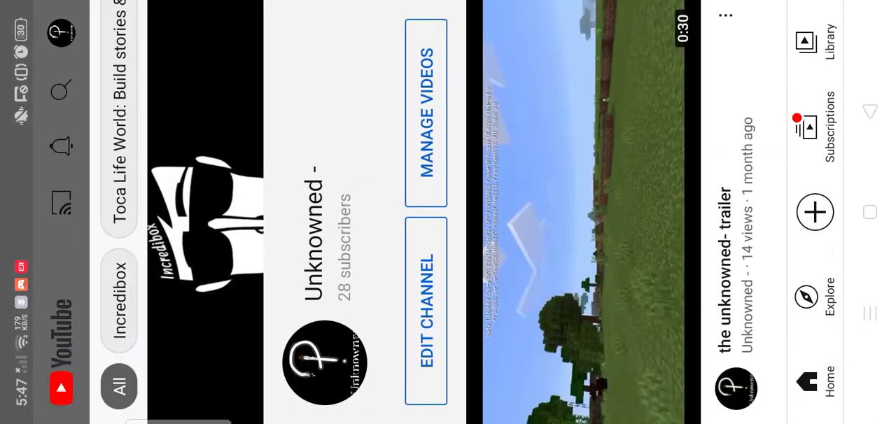